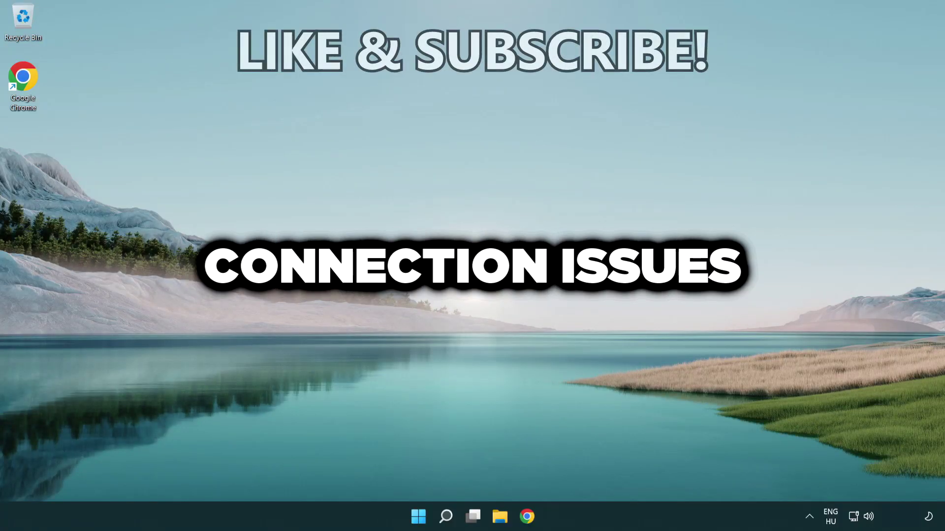
Search for 'cmd' and launch Command Prompt as administrator.
left_click(446, 517)
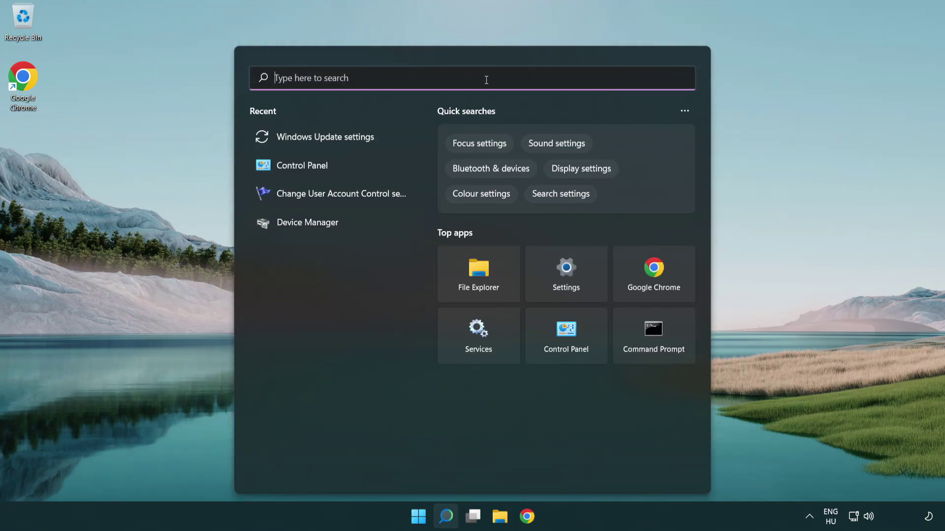
type("cmd")
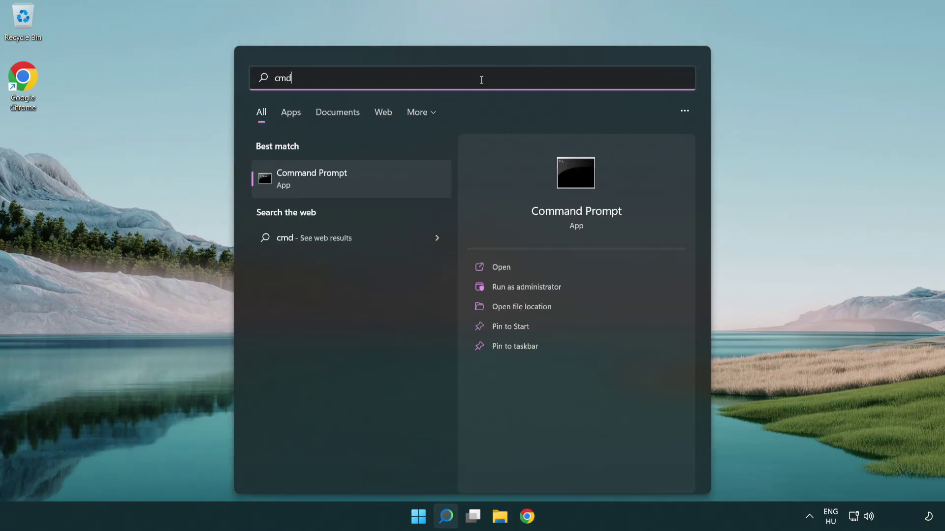
right_click(385, 175)
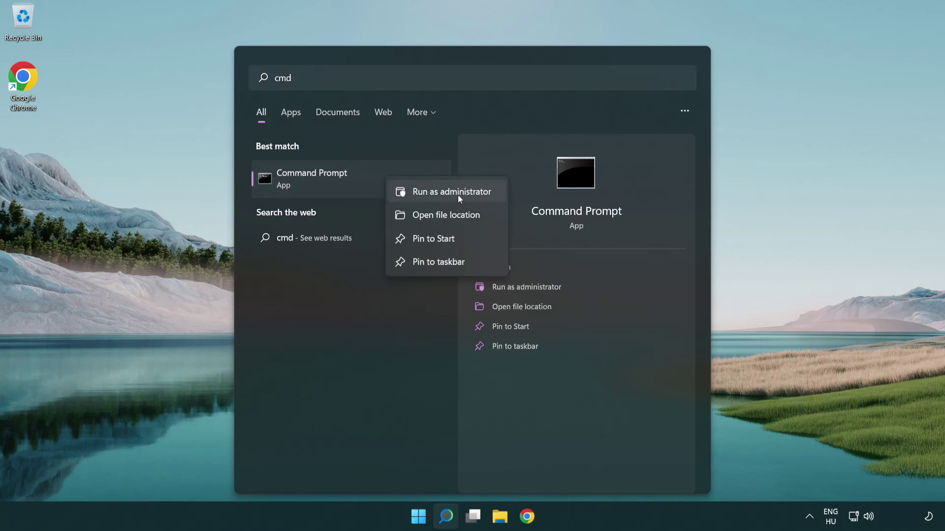
left_click(457, 194)
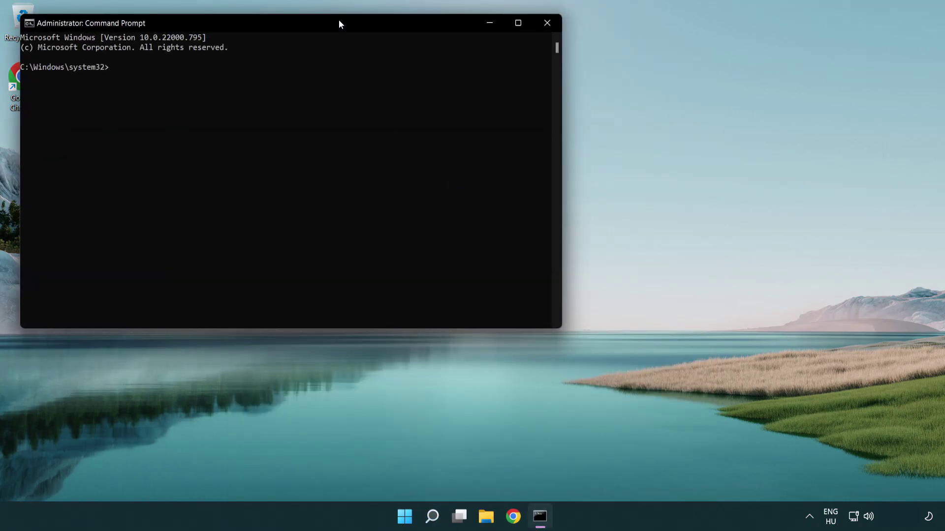
Flush the DNS resolver cache with ipconfig /flushdns.
left_click_drag(339, 22, 511, 105)
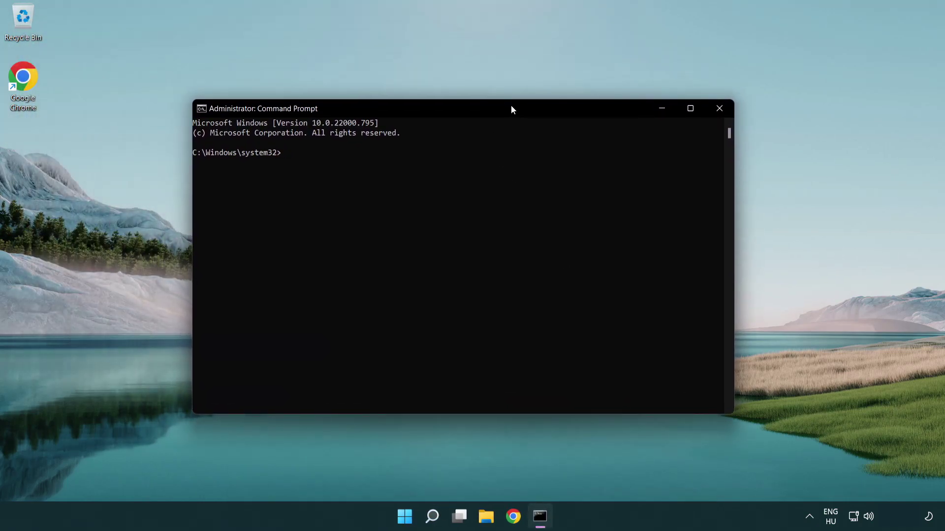
type("i")
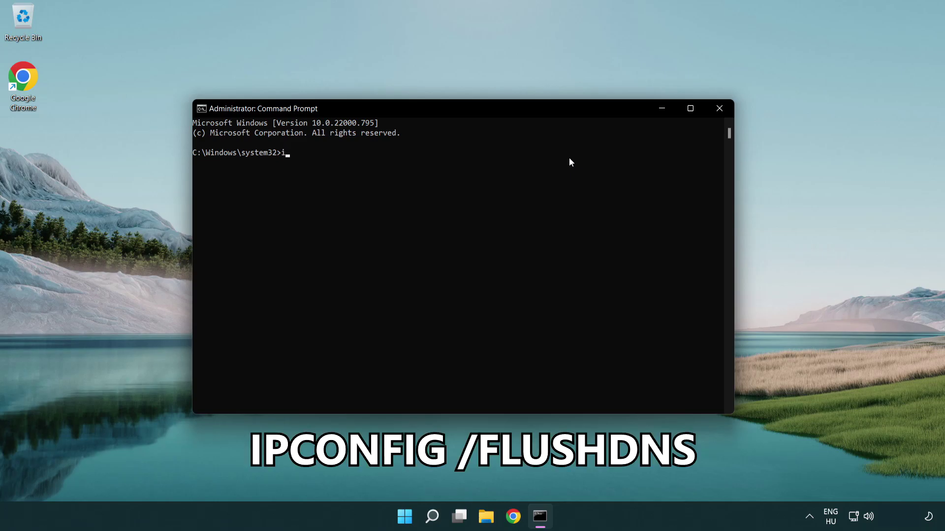
type("pconfig /flushdns")
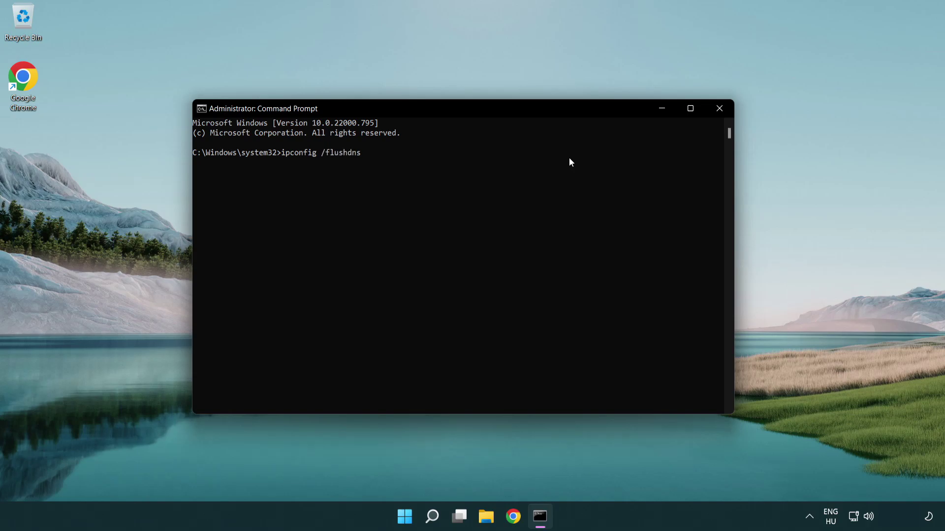
key("Return")
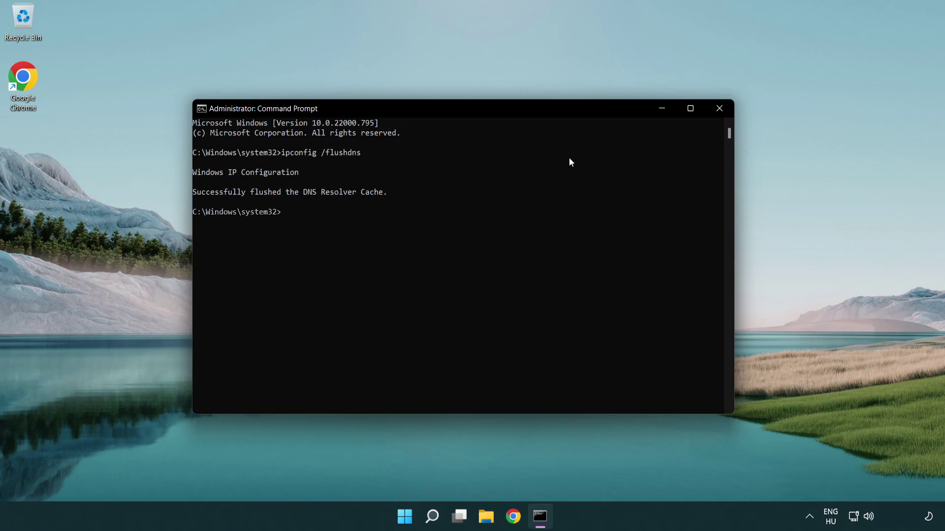
Reset the Winsock catalog with netsh winsock reset, then exit Command Prompt.
type("net")
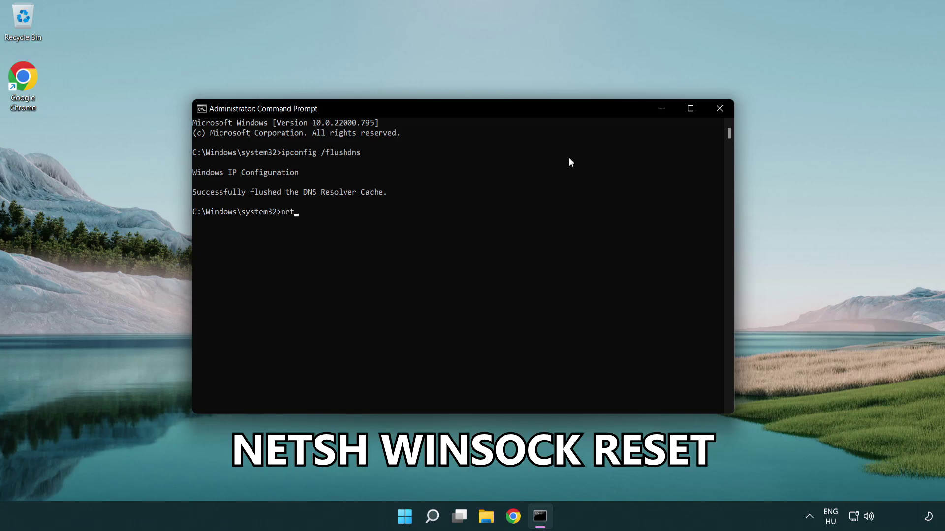
type("sh winsock reset")
key("Return")
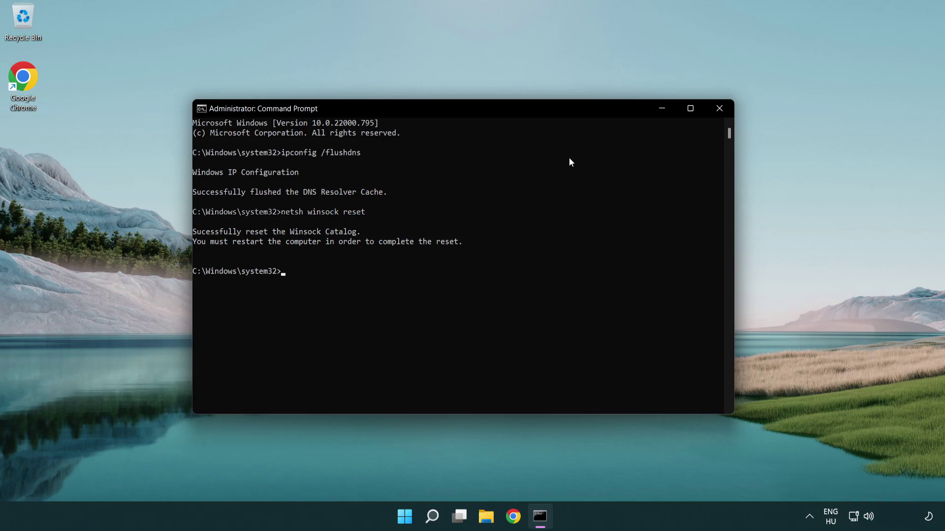
type("exit")
key("Return")
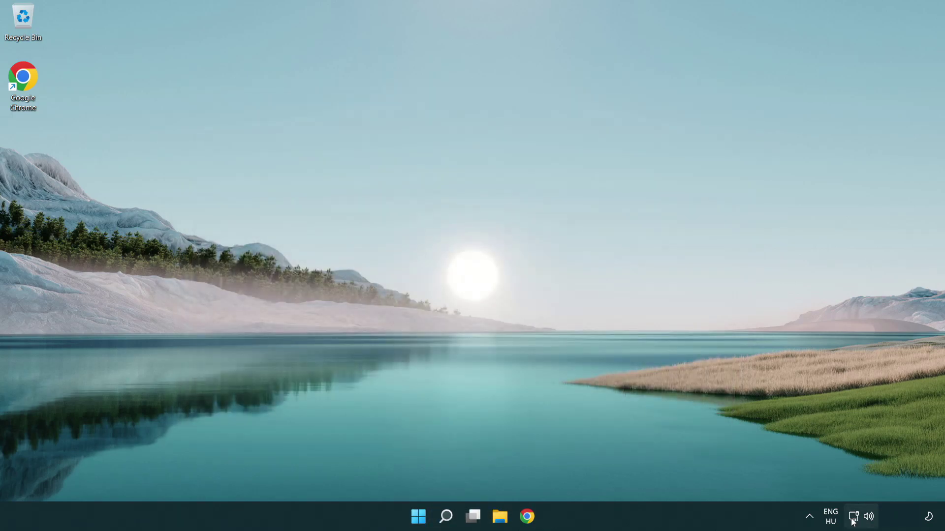
Reach Advanced network settings through the network tray icon's Network and Internet settings.
right_click(854, 517)
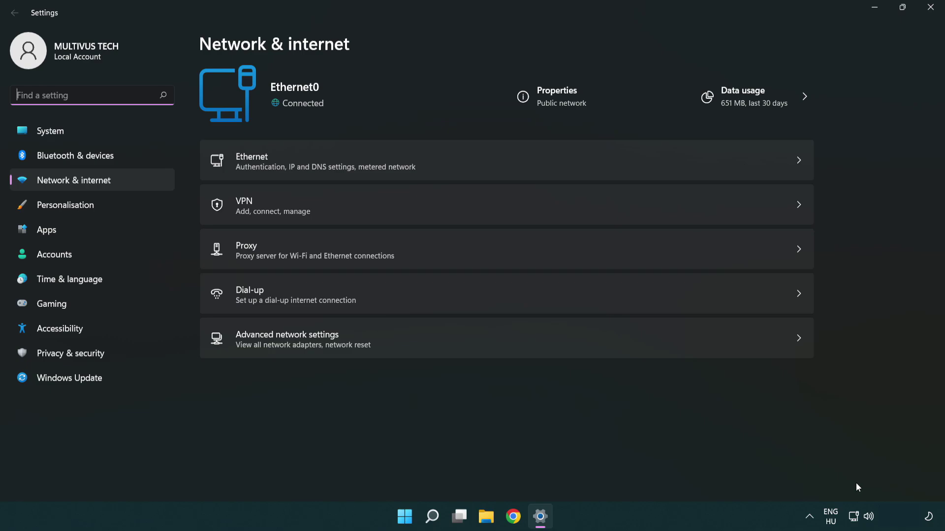
left_click(509, 347)
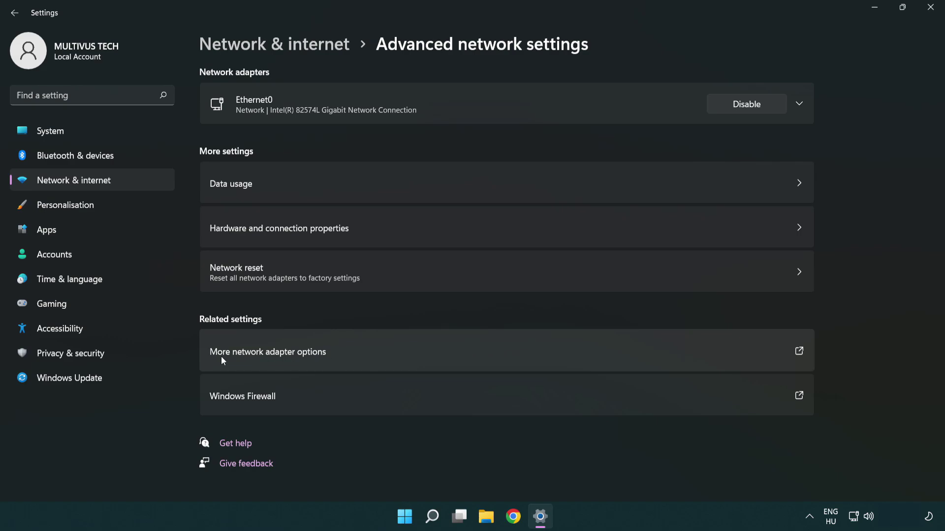
Open Ethernet0's Properties from Network Connections and select Internet Protocol Version 4 (TCP/IPv4).
left_click(289, 358)
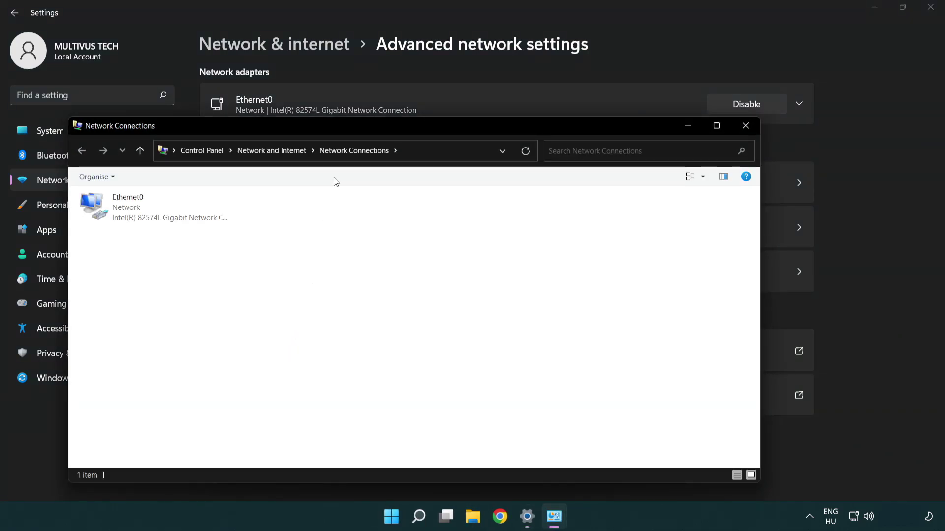
left_click_drag(350, 129, 412, 75)
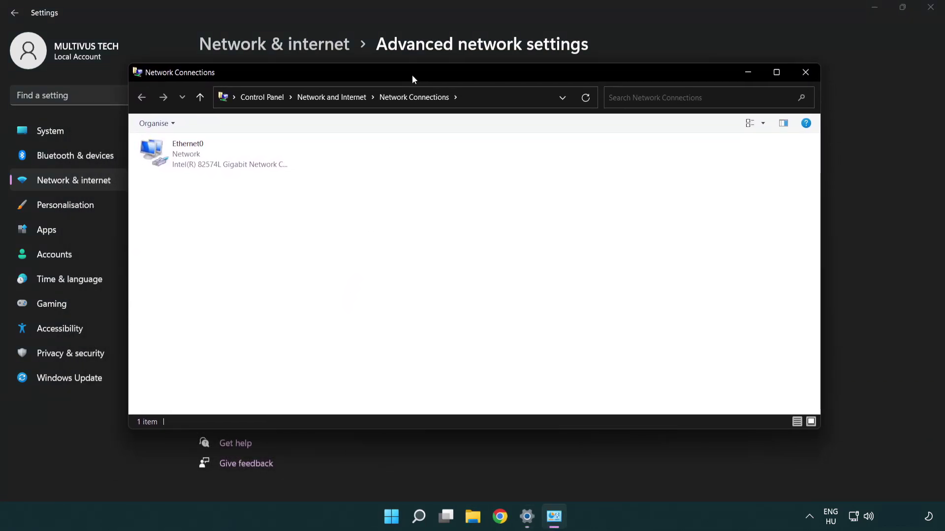
left_click(226, 167)
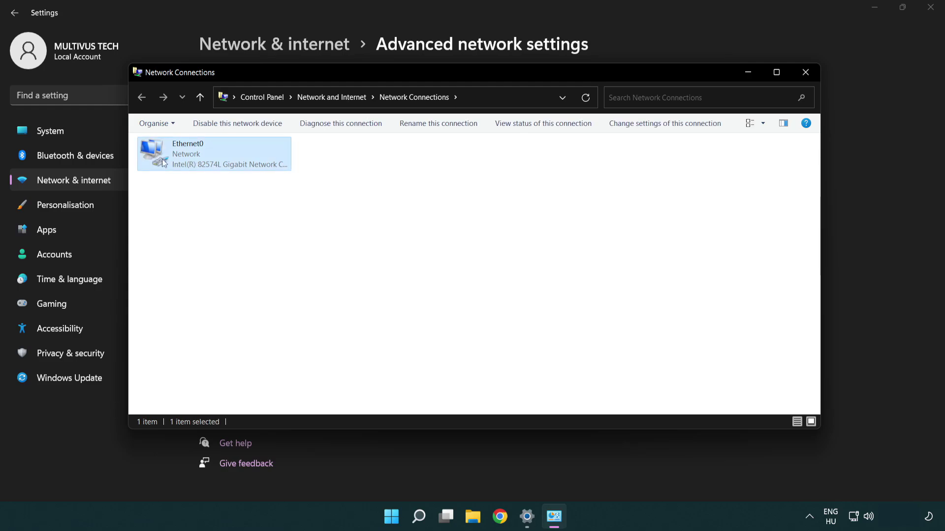
right_click(213, 156)
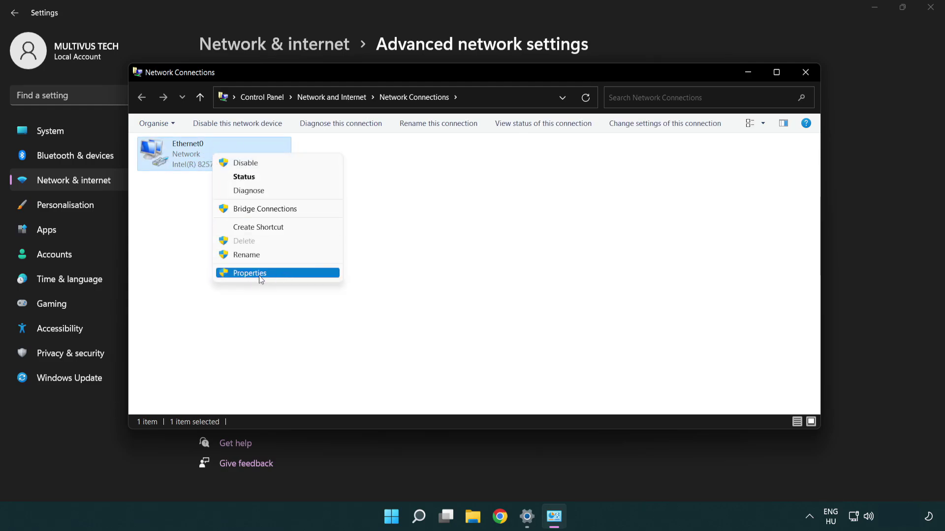
left_click(286, 275)
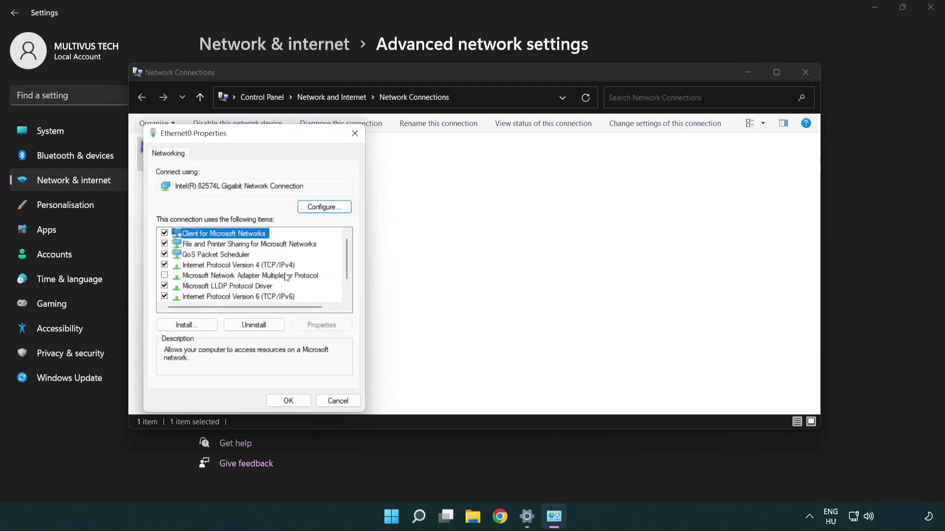
left_click_drag(241, 140, 459, 125)
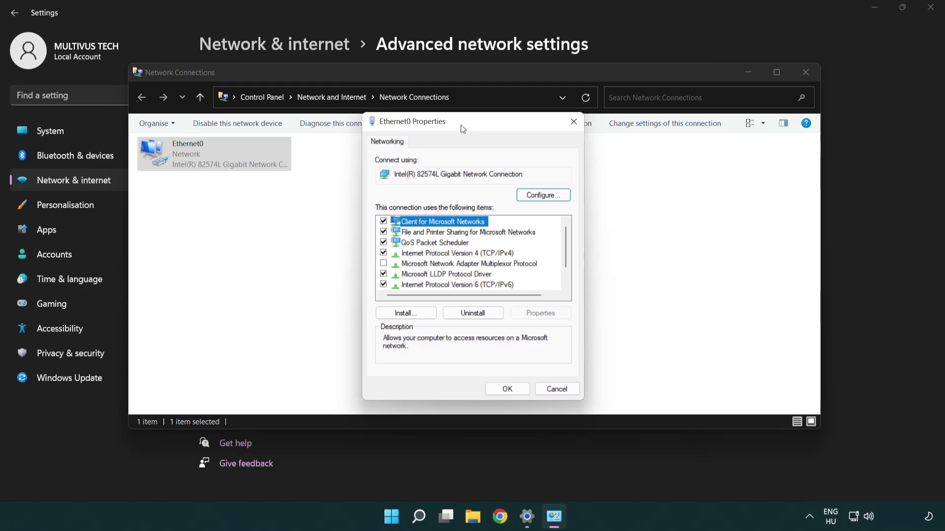
left_click(432, 257)
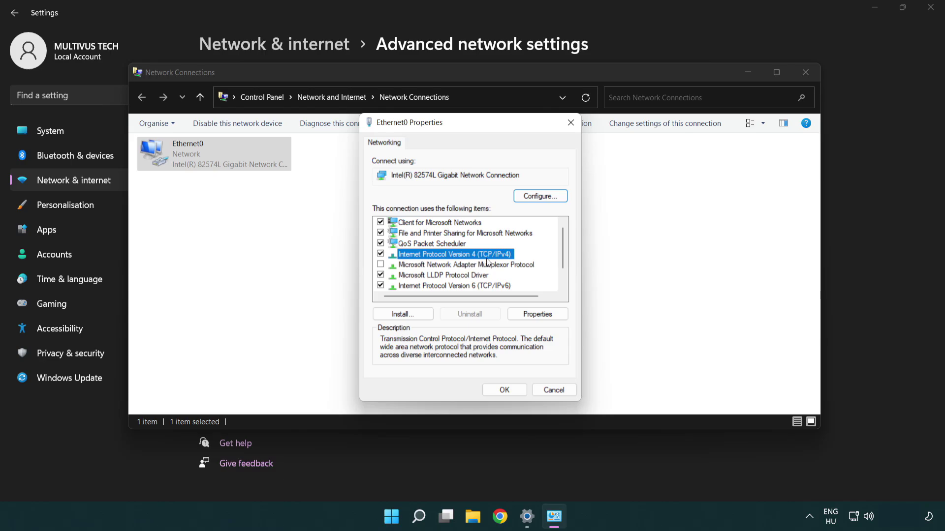
Set the IPv4 DNS servers to 8.8.8.8 preferred and 8.8.4.4 alternate, and confirm with OK.
left_click(538, 320)
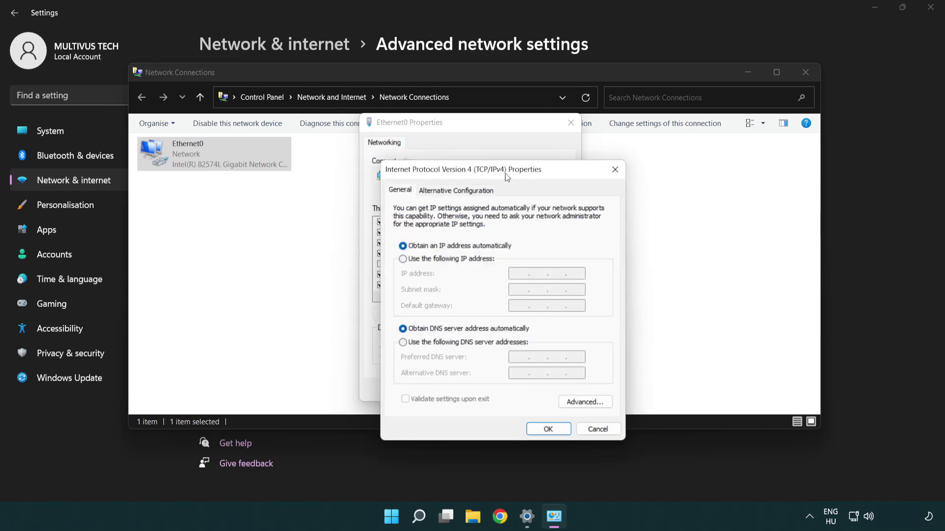
left_click_drag(506, 173, 472, 132)
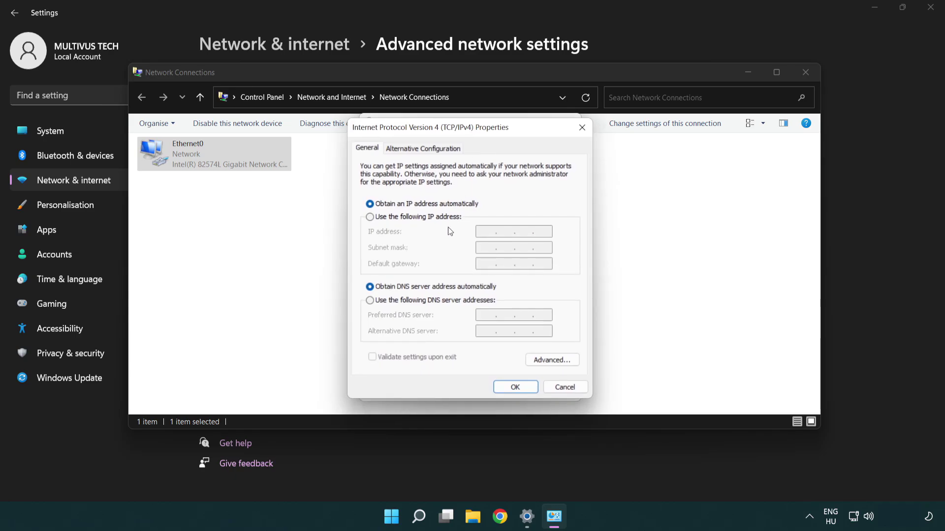
left_click(387, 304)
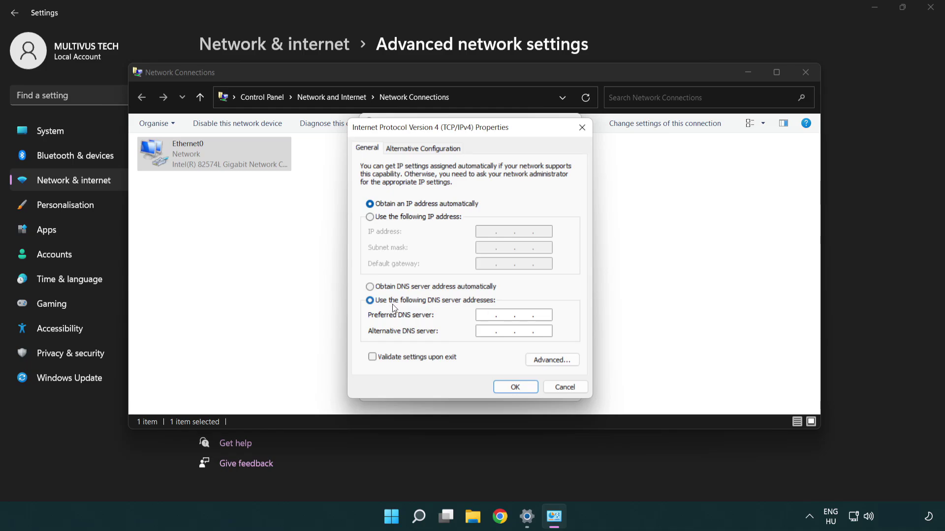
type("8")
type("8")
type("8.")
type("8")
type("8.8.")
type("4.4")
left_click(515, 388)
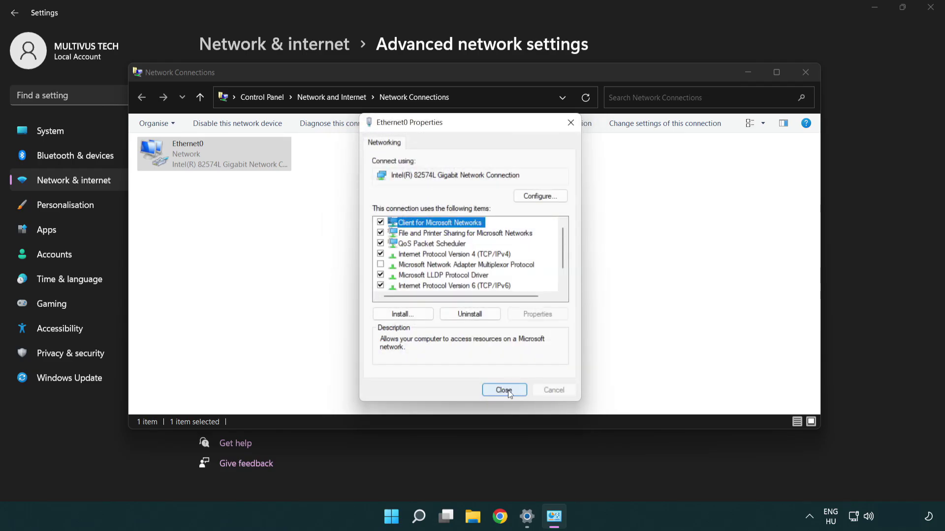
Close Ethernet0 Properties, Network Connections and Settings, then bring up the Start menu's power options.
left_click(510, 392)
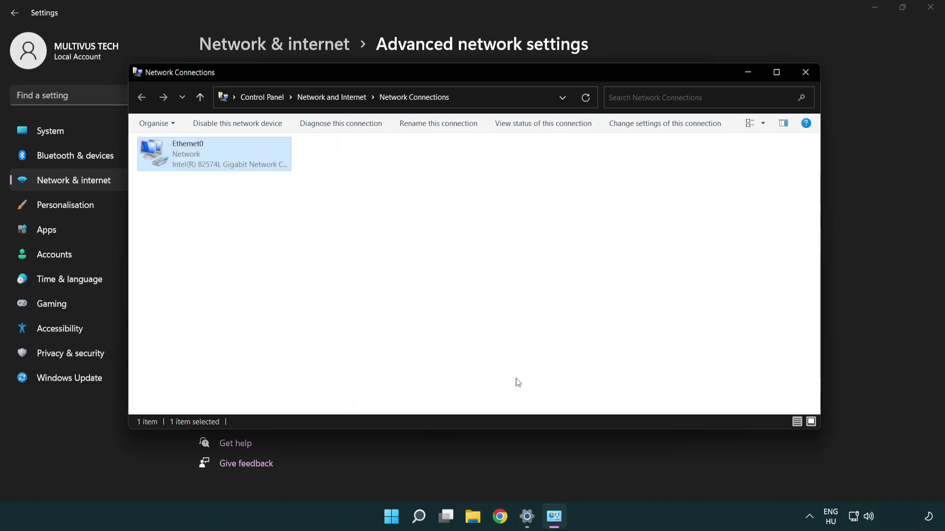
left_click(805, 74)
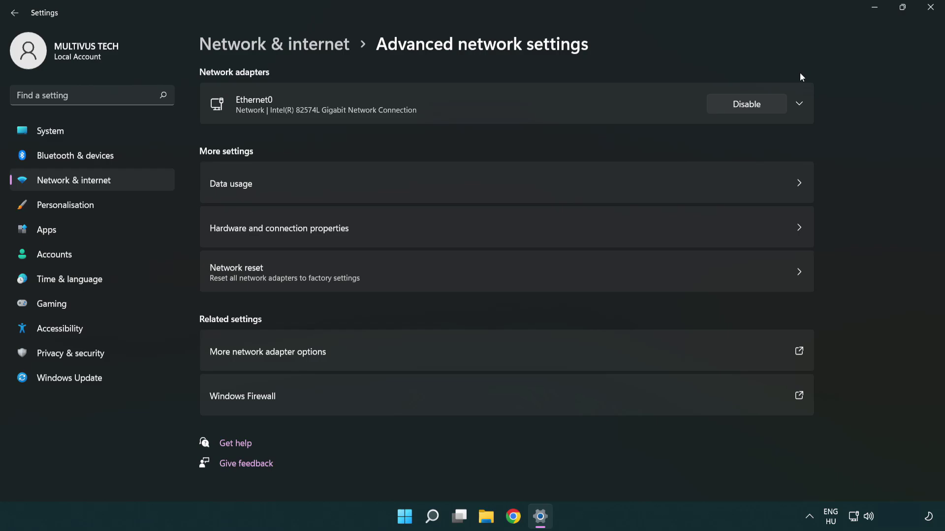
left_click(930, 7)
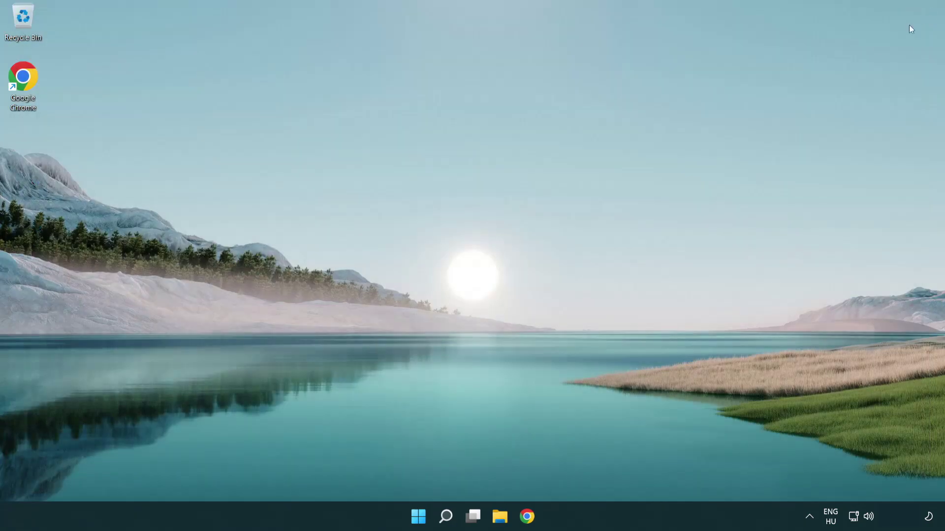
left_click(418, 517)
left_click(624, 473)
Go to the Network reset page via Network and Internet settings and Advanced network settings.
right_click(853, 516)
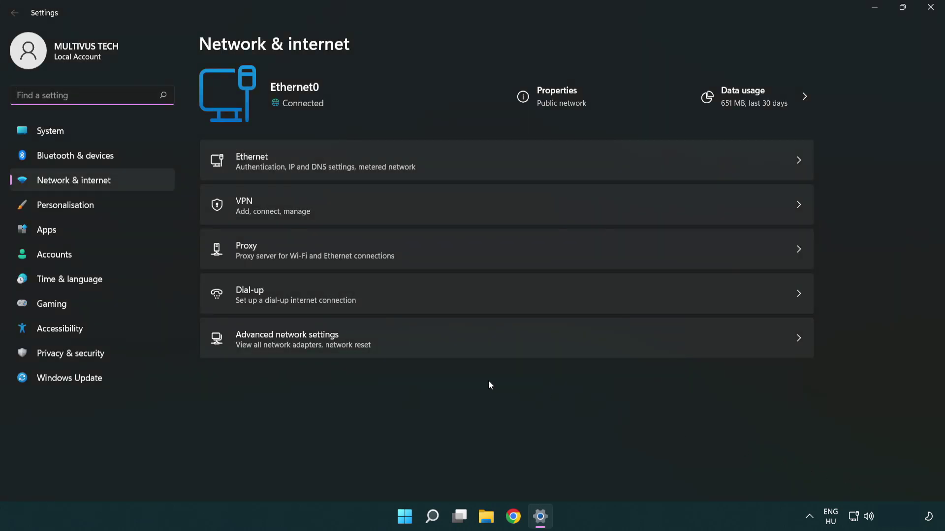
left_click(428, 341)
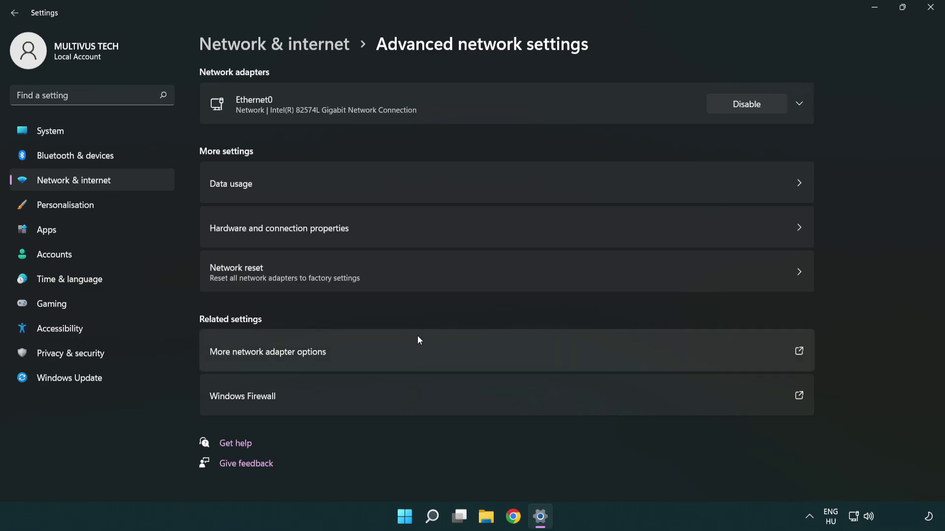
left_click(425, 279)
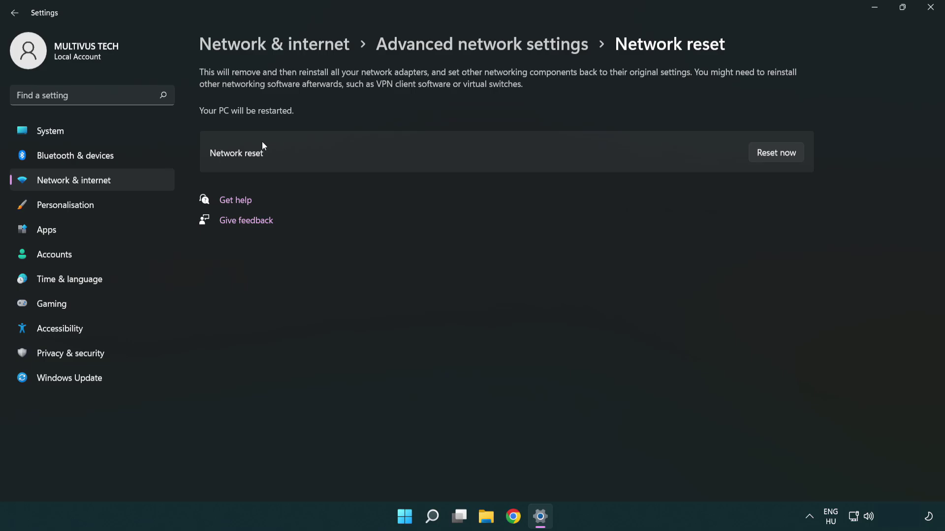
Run Reset now and confirm with Yes, dismiss the sign-out notice, and close Settings.
left_click(786, 156)
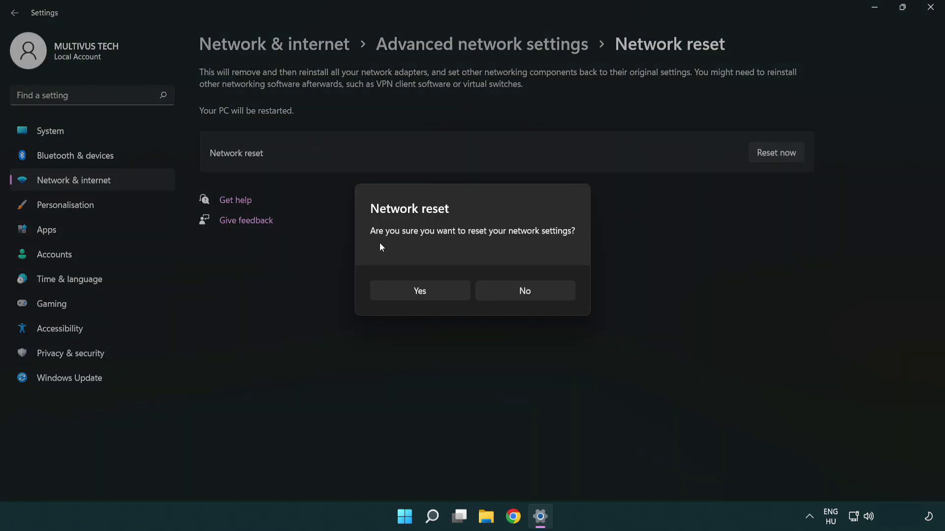
left_click(428, 298)
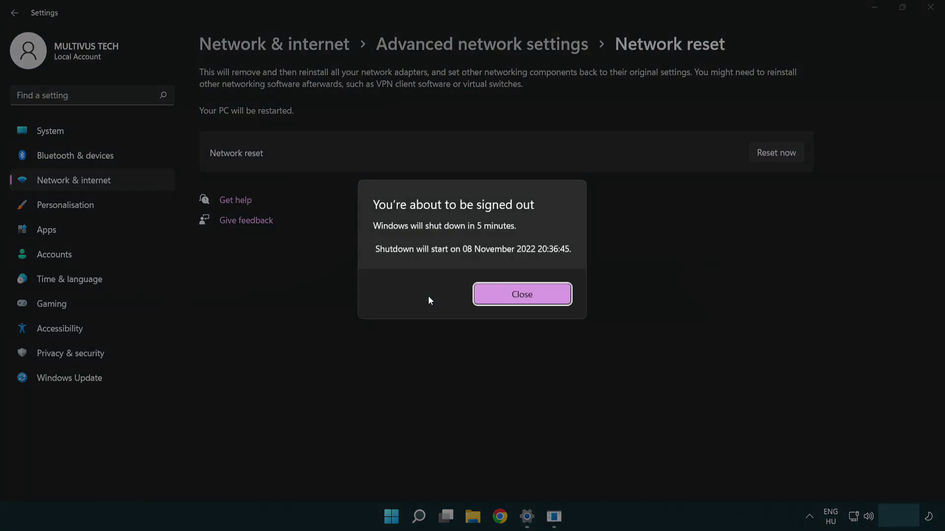
left_click(536, 294)
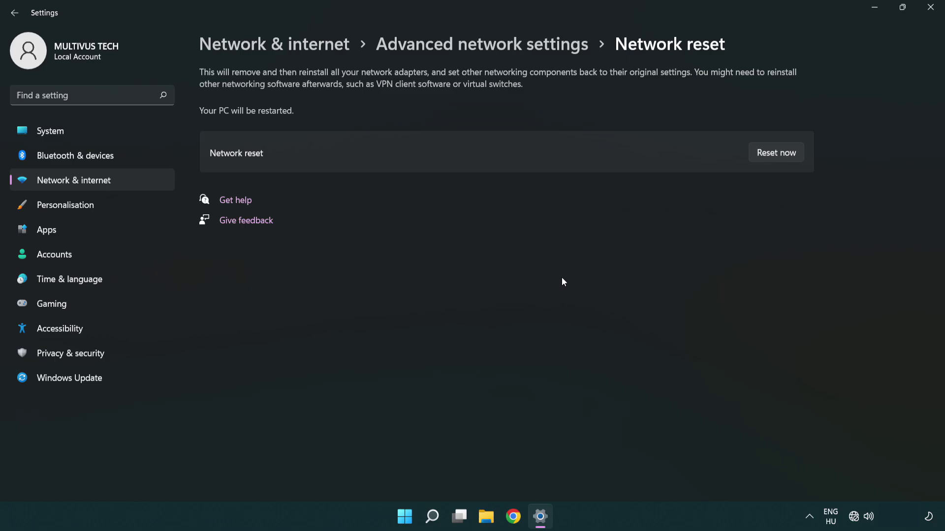
left_click(934, 10)
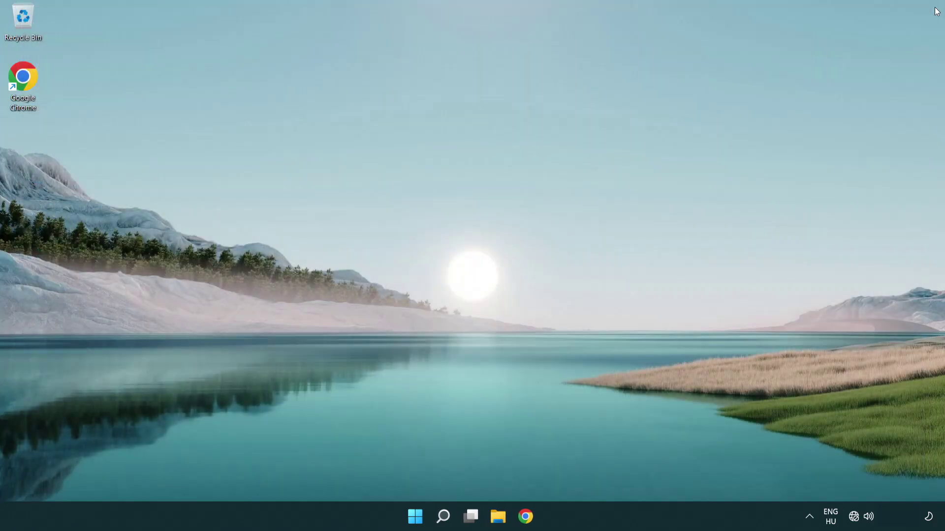
Show the Start menu's power options to restart the PC.
left_click(419, 516)
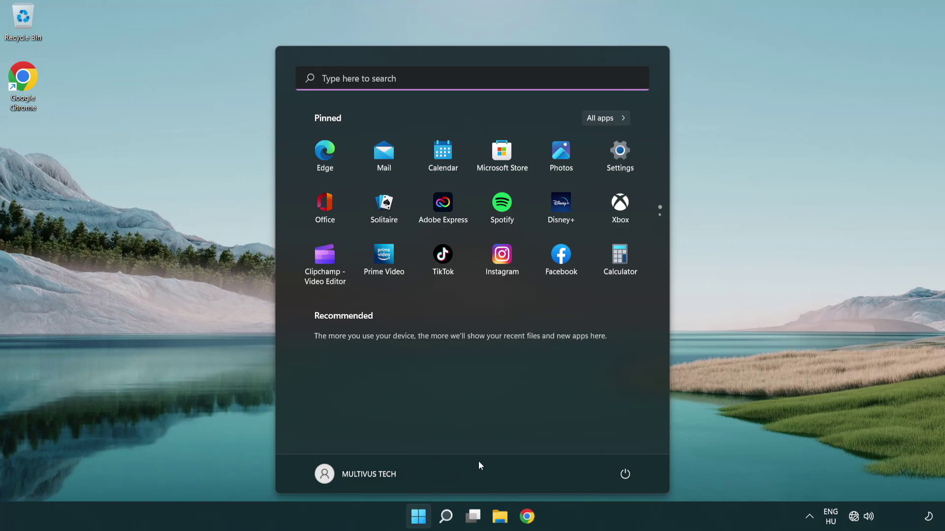
left_click(624, 475)
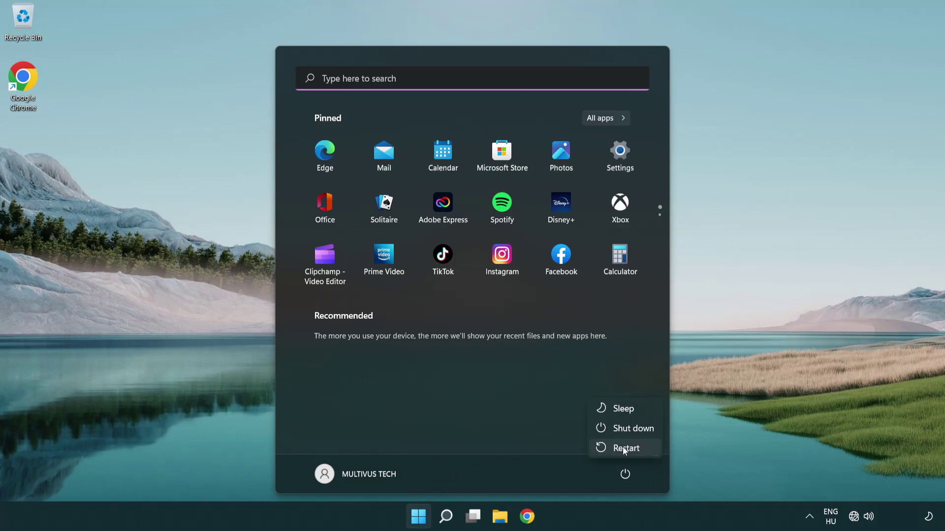